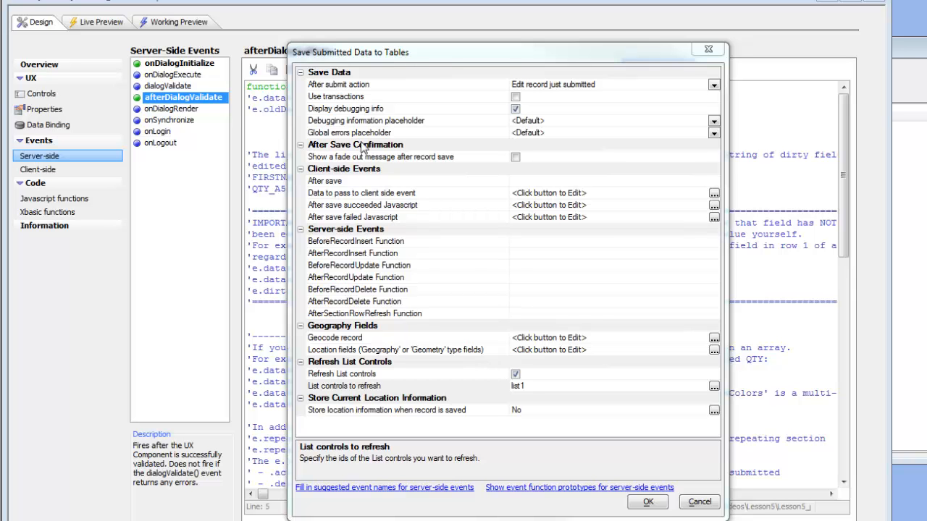
Accept the Save Submitted Data to Tables settings and select the second customer in the component's working preview.
{"action": "left_click", "coordinate": [646, 502]}
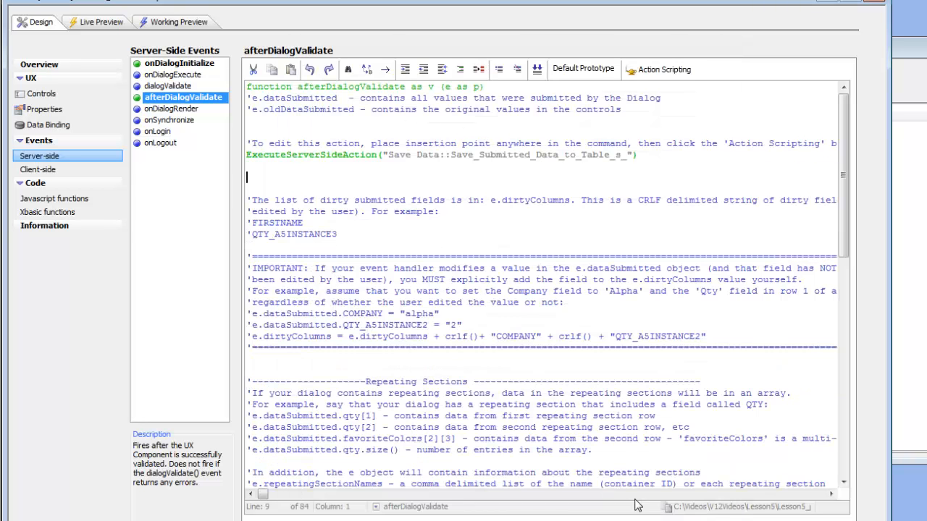
{"action": "left_click", "coordinate": [174, 27]}
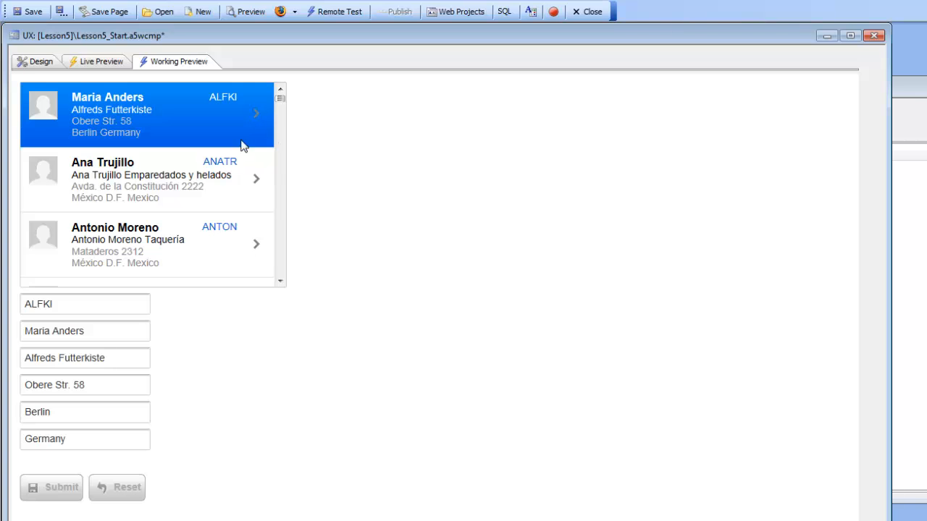
{"action": "left_click", "coordinate": [124, 185]}
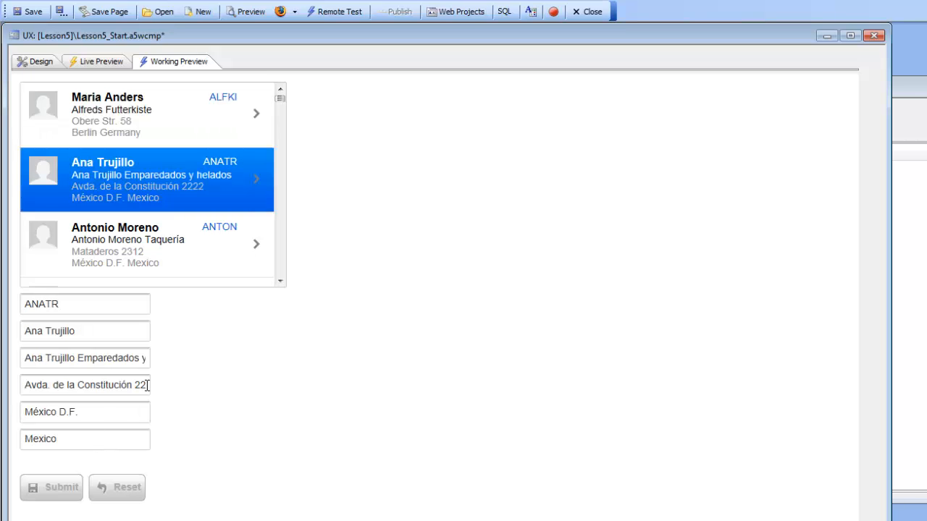
Change the street number in the selected customer's address to 111, submit the record, and check it by switching between list entries.
{"action": "left_click", "coordinate": [147, 385]}
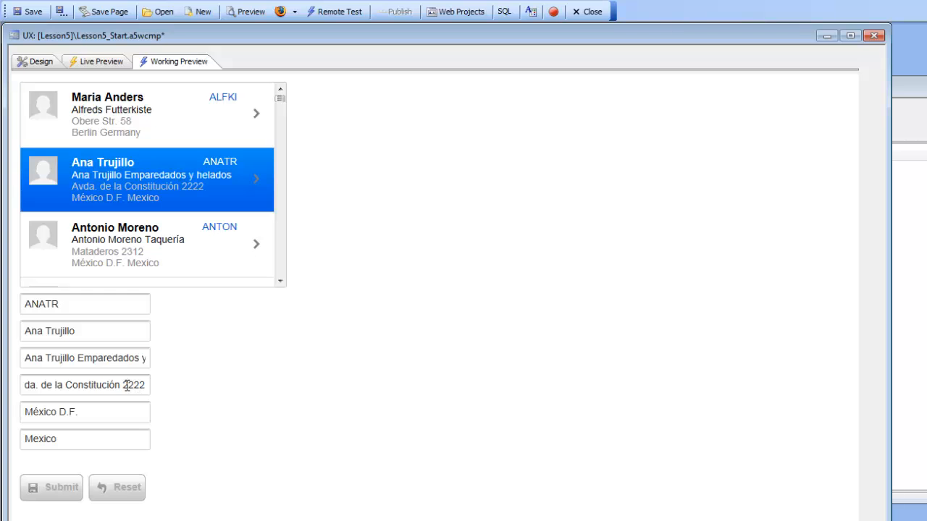
{"action": "key", "text": "BackSpace"}
{"action": "key", "text": "BackSpace"}
{"action": "key", "text": "BackSpace"}
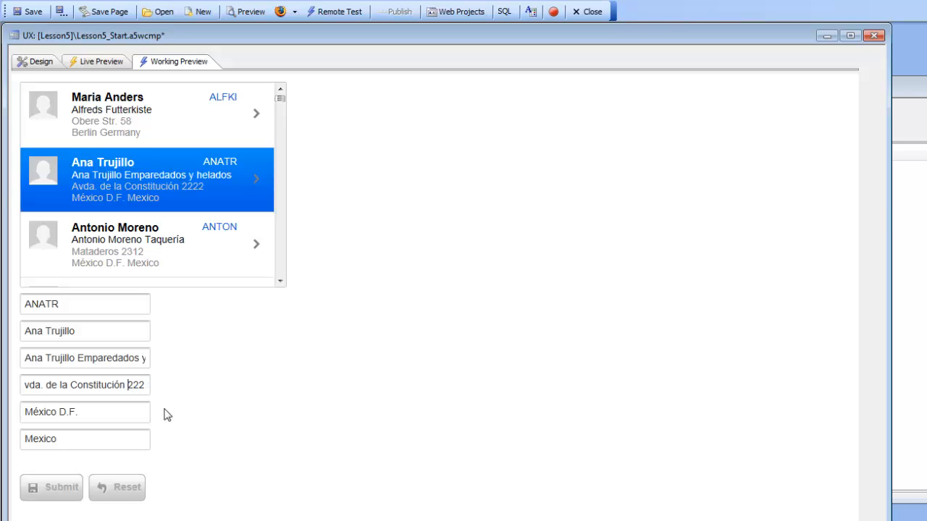
{"action": "key", "text": "BackSpace"}
{"action": "type", "text": "111"}
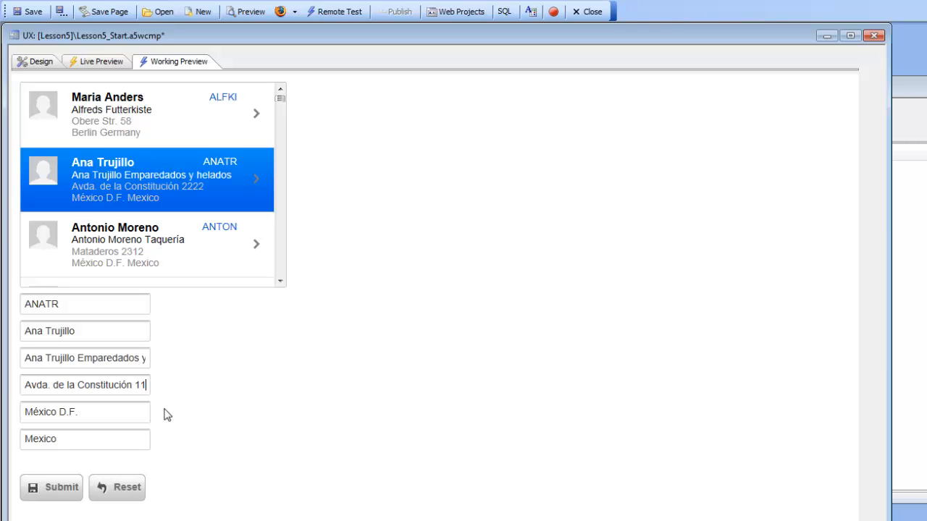
{"action": "left_click", "coordinate": [63, 490]}
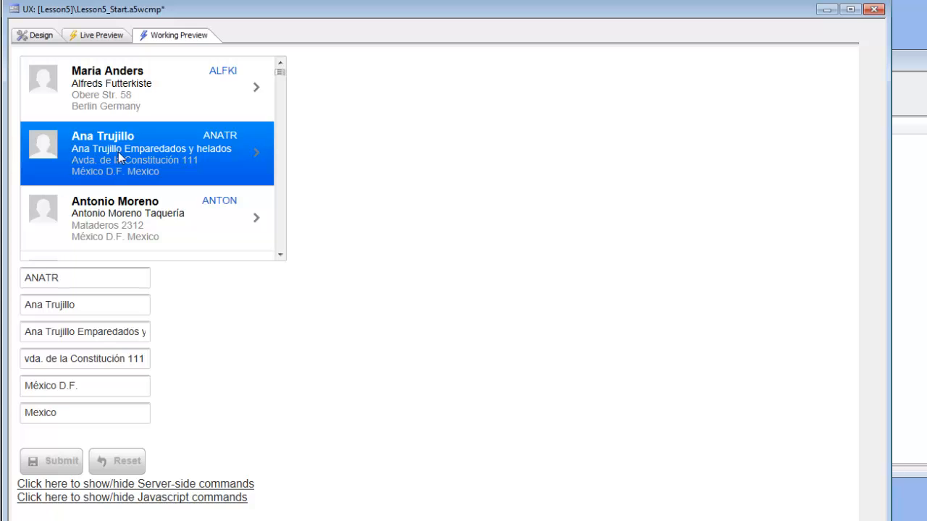
{"action": "left_click", "coordinate": [127, 97]}
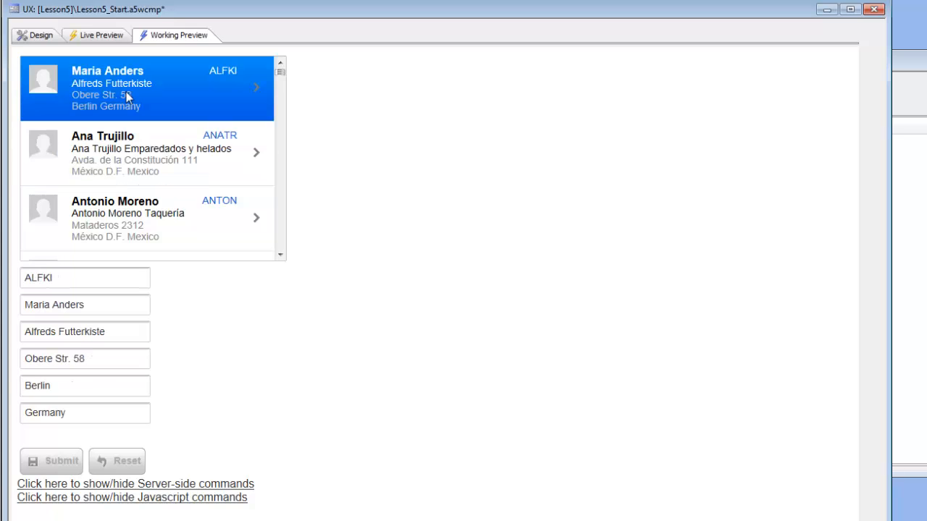
{"action": "left_click", "coordinate": [126, 164]}
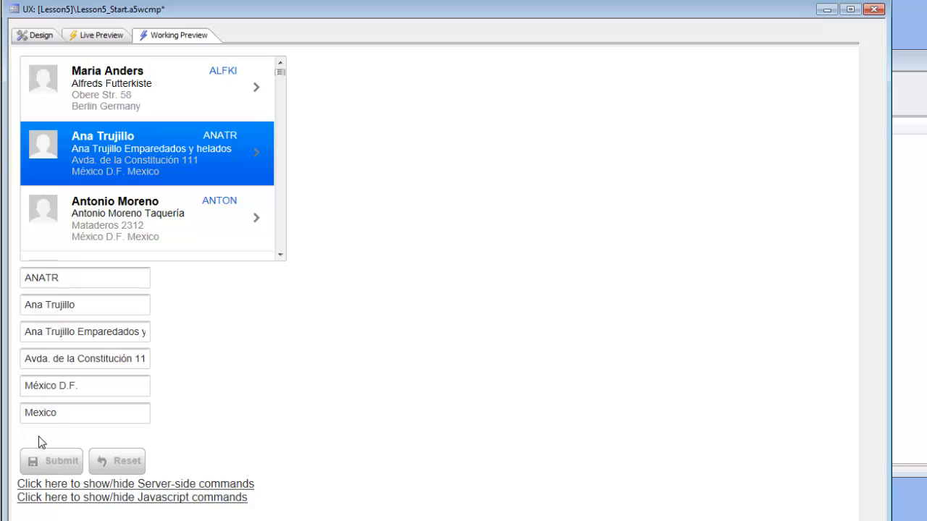
Return to the component's control design and add a placeholder control directly after the Image control.
{"action": "left_click", "coordinate": [36, 38]}
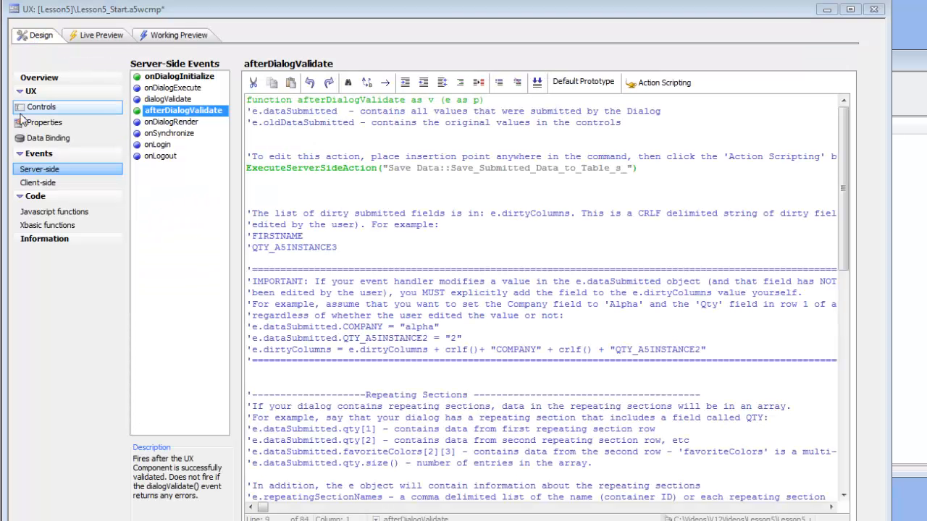
{"action": "left_click", "coordinate": [42, 108]}
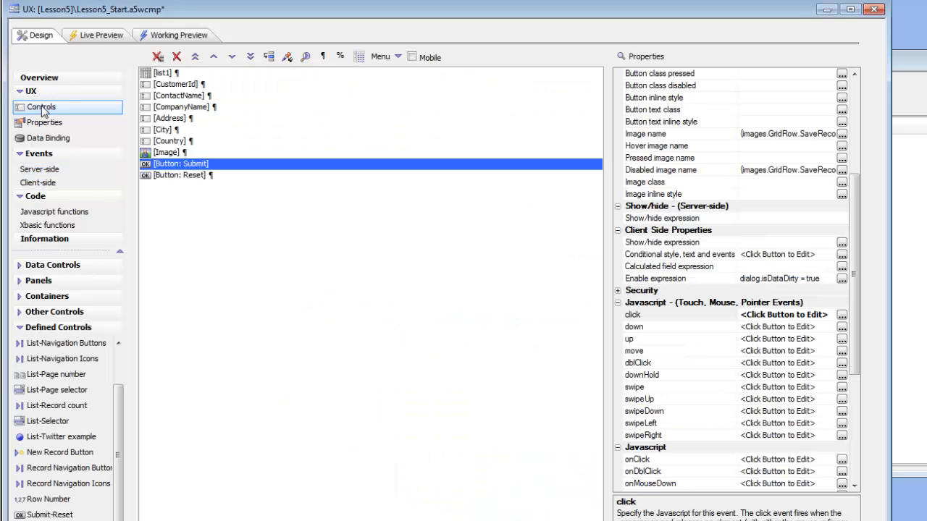
{"action": "left_click", "coordinate": [172, 158]}
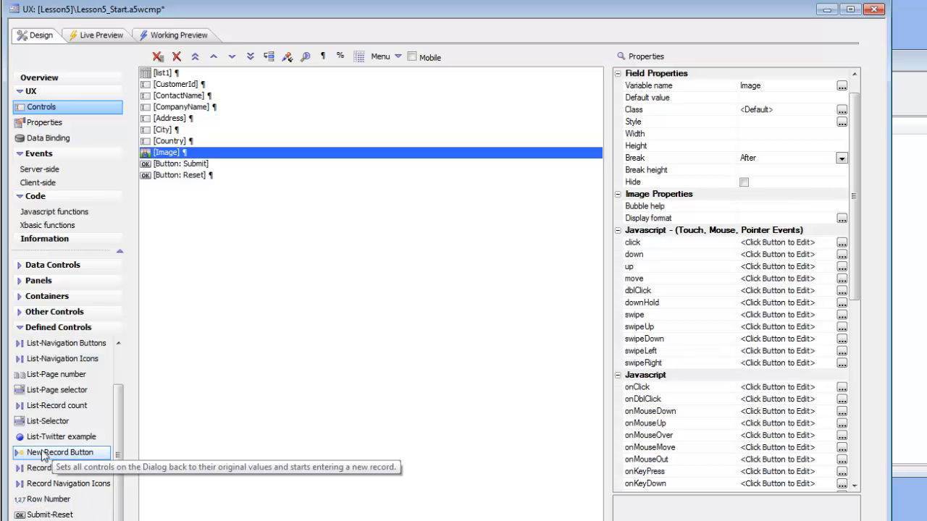
{"action": "left_click", "coordinate": [21, 313]}
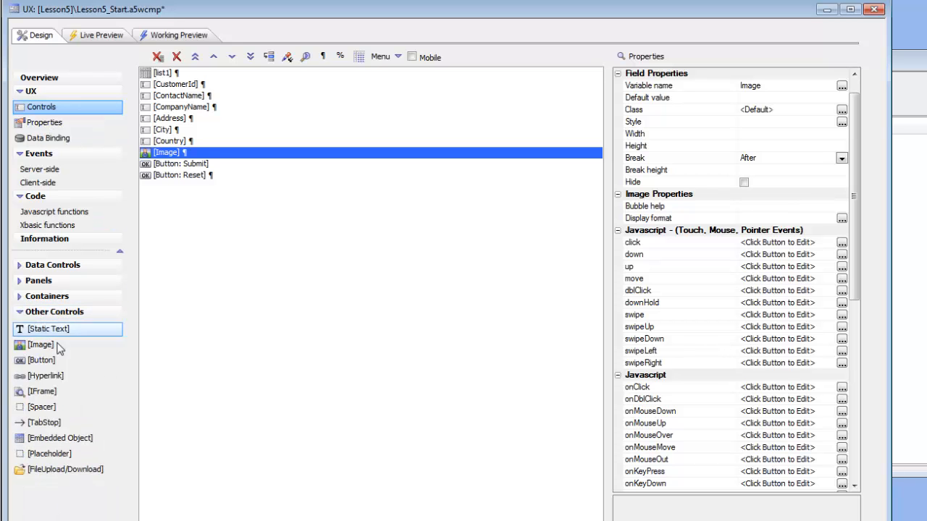
{"action": "double_click", "coordinate": [47, 458]}
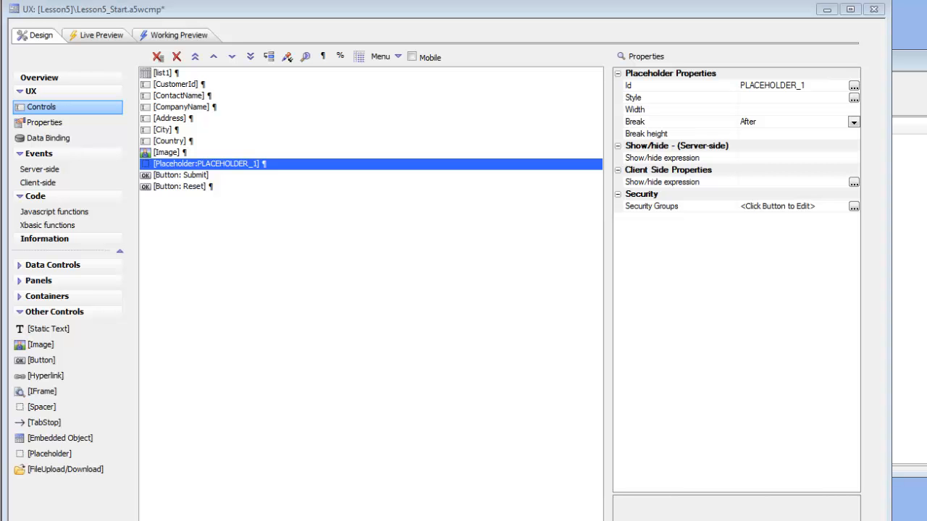
Set the new placeholder's ID to GLOBALUPDATEERRORS.
{"action": "double_click", "coordinate": [671, 87]}
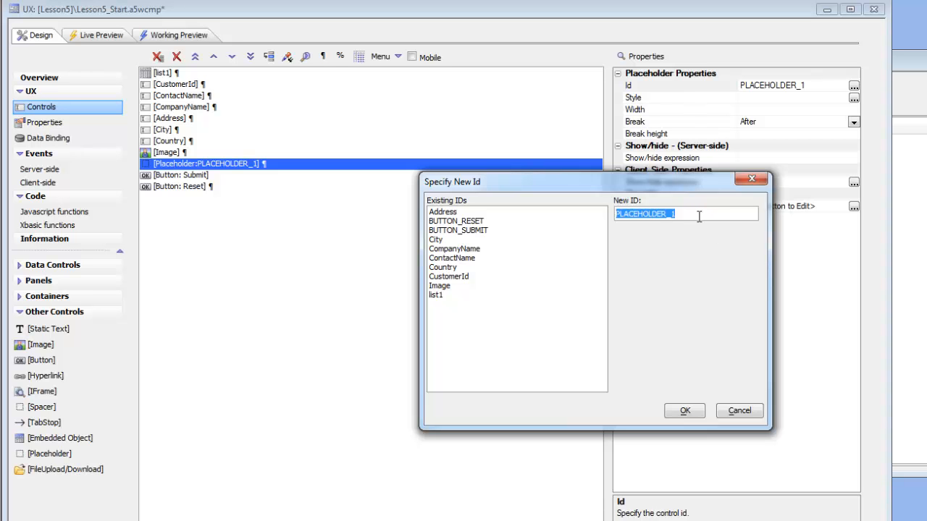
{"action": "type", "text": "GLOBALUPDATEERRORS"}
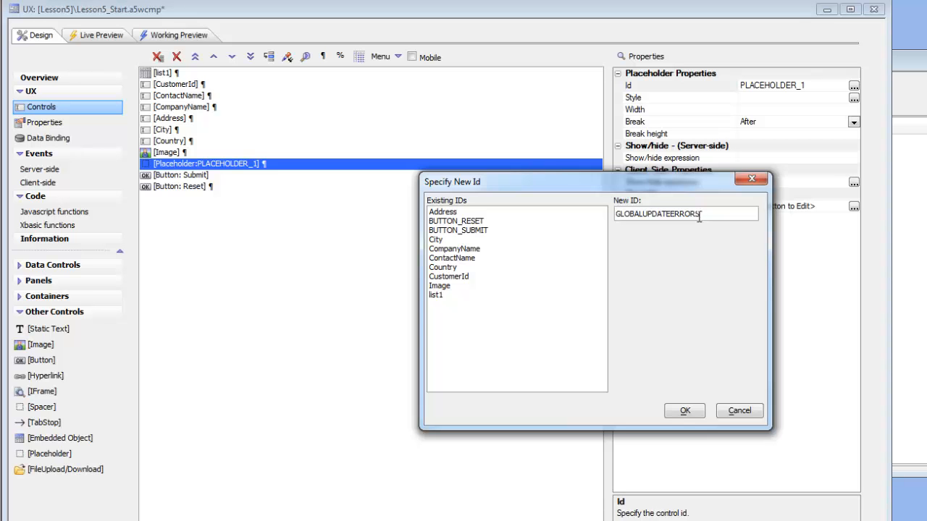
{"action": "left_click", "coordinate": [684, 411]}
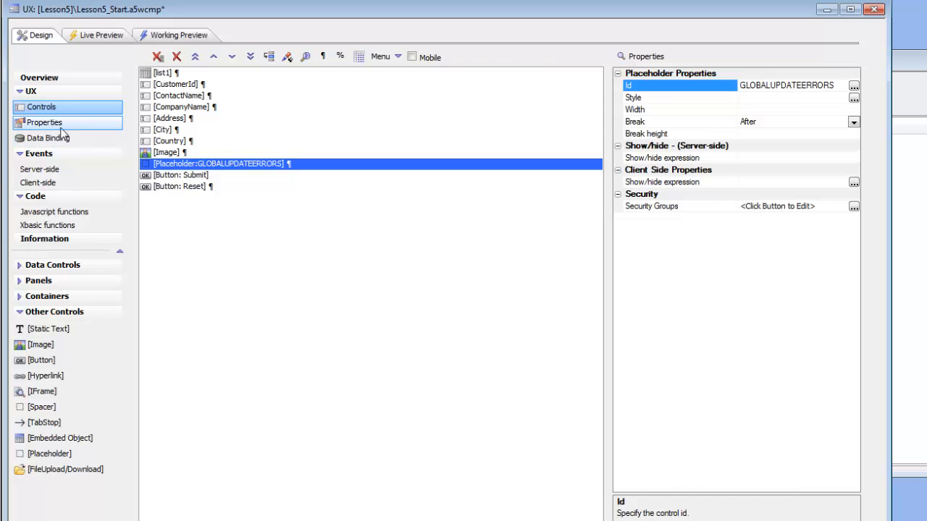
Edit the save action in the server-side afterDialogValidate event so its global errors placeholder is GLOBALUPDATEERRORS.
{"action": "left_click", "coordinate": [42, 171]}
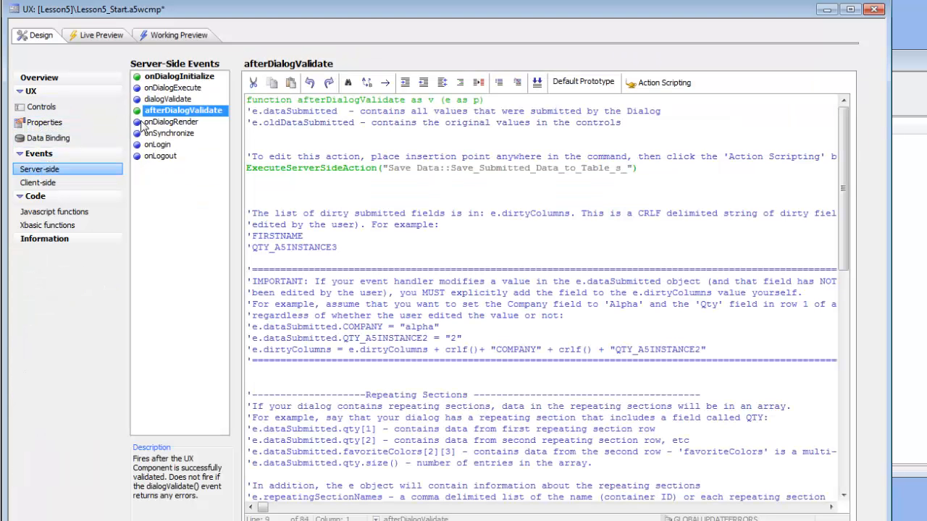
{"action": "left_click", "coordinate": [429, 168]}
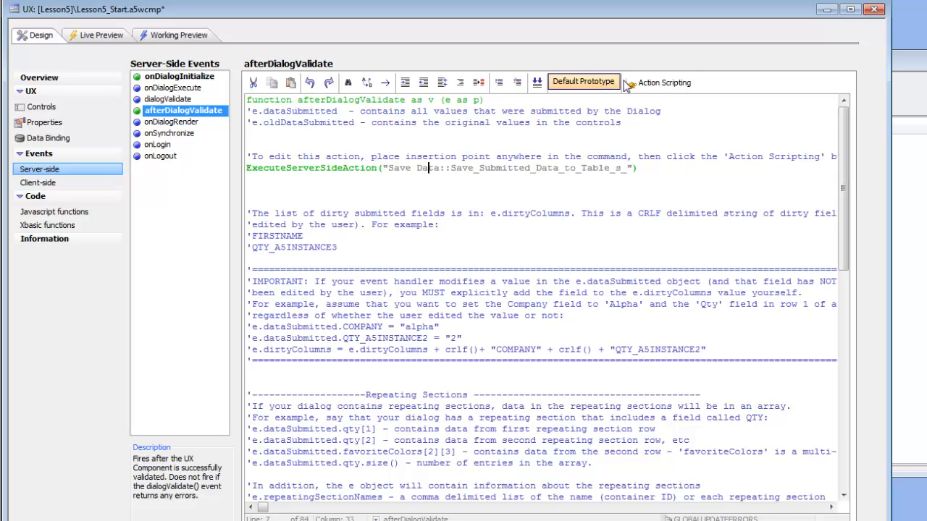
{"action": "left_click", "coordinate": [655, 83]}
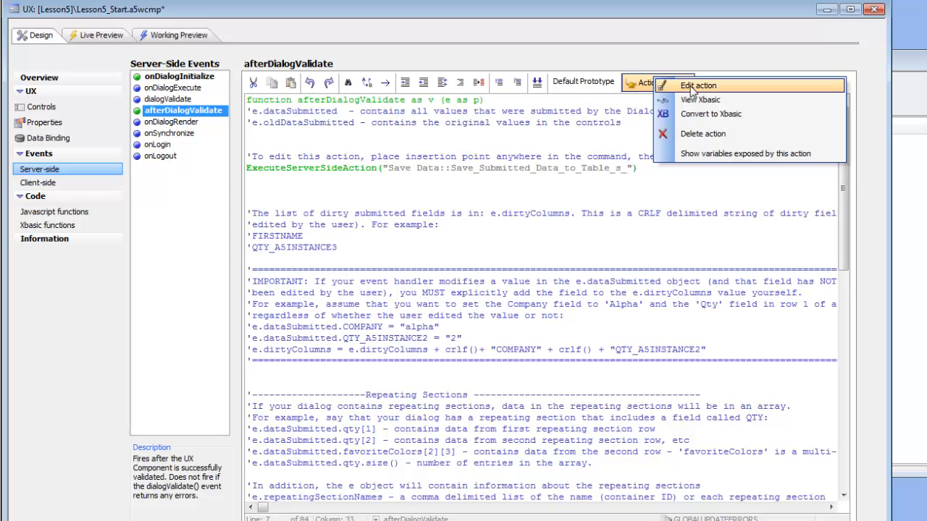
{"action": "left_click", "coordinate": [696, 87]}
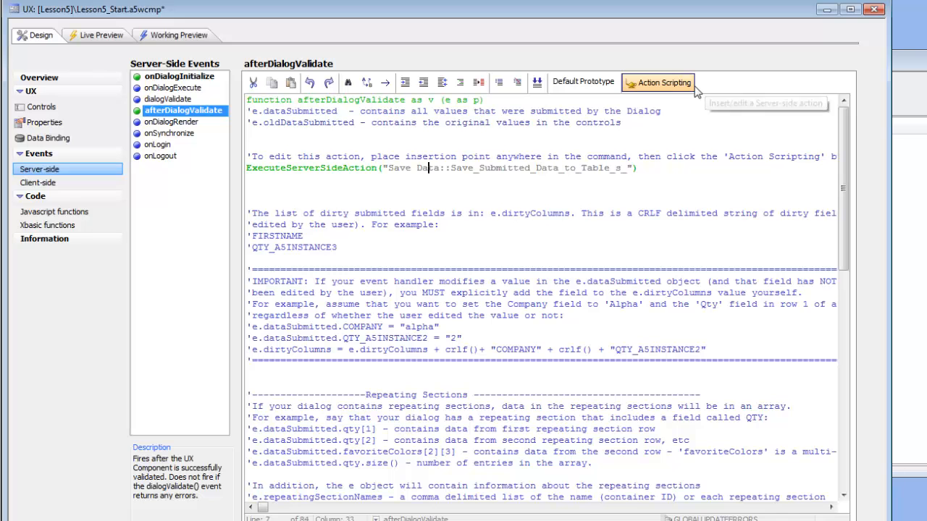
{"action": "left_click_drag", "start_coordinate": [494, 71], "coordinate": [342, 54]}
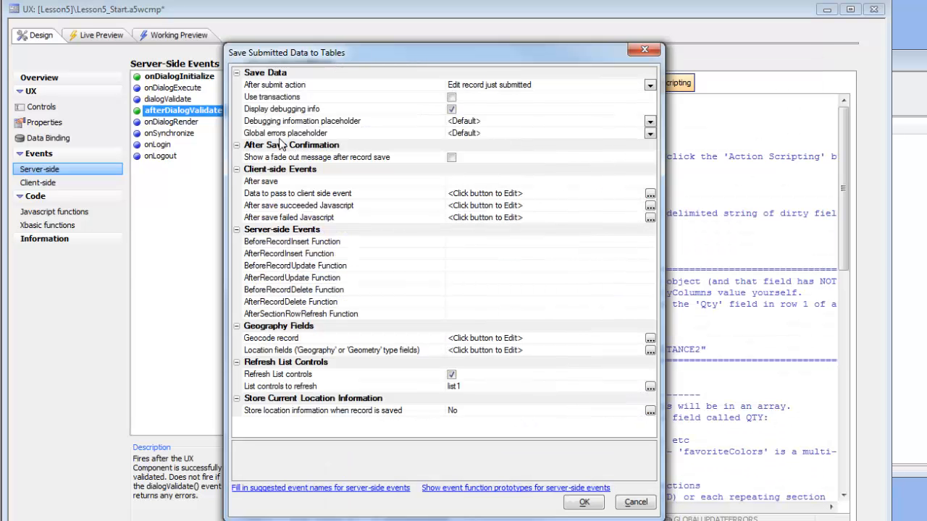
{"action": "left_click", "coordinate": [279, 137]}
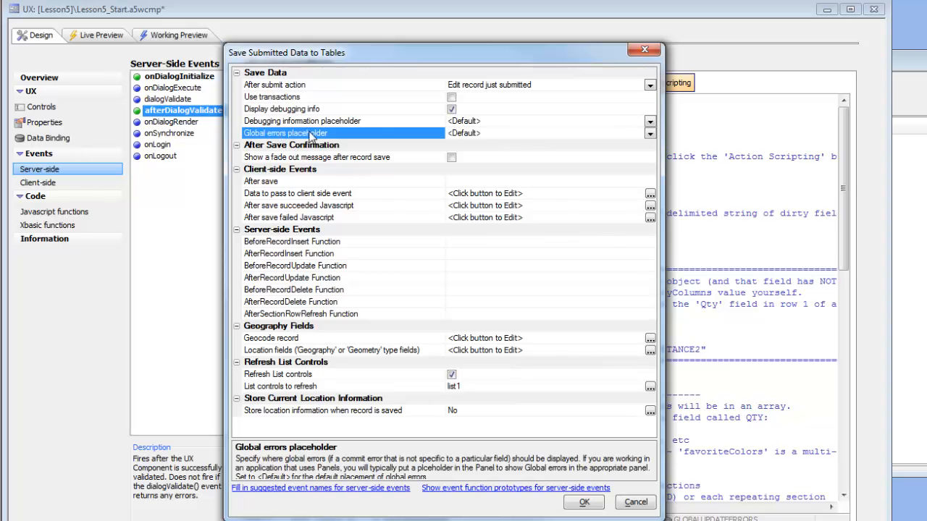
{"action": "left_click", "coordinate": [651, 135]}
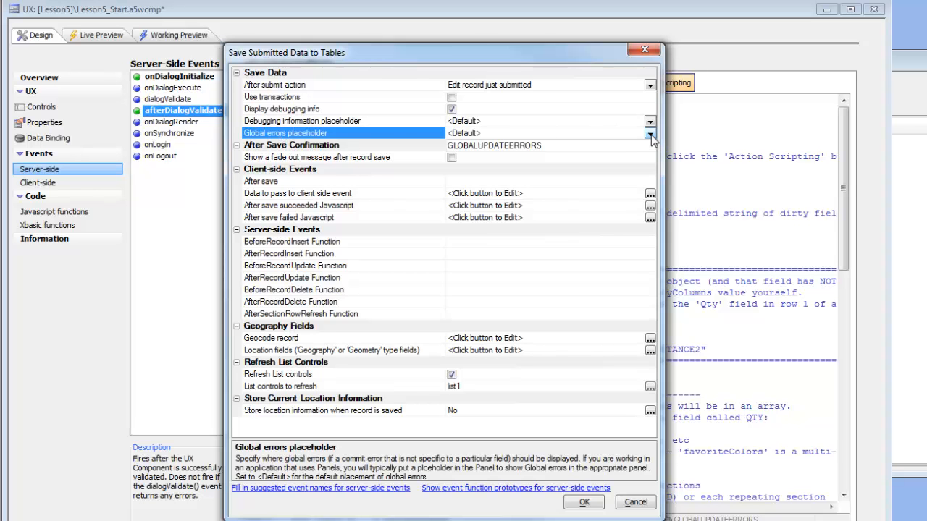
{"action": "left_click", "coordinate": [460, 148]}
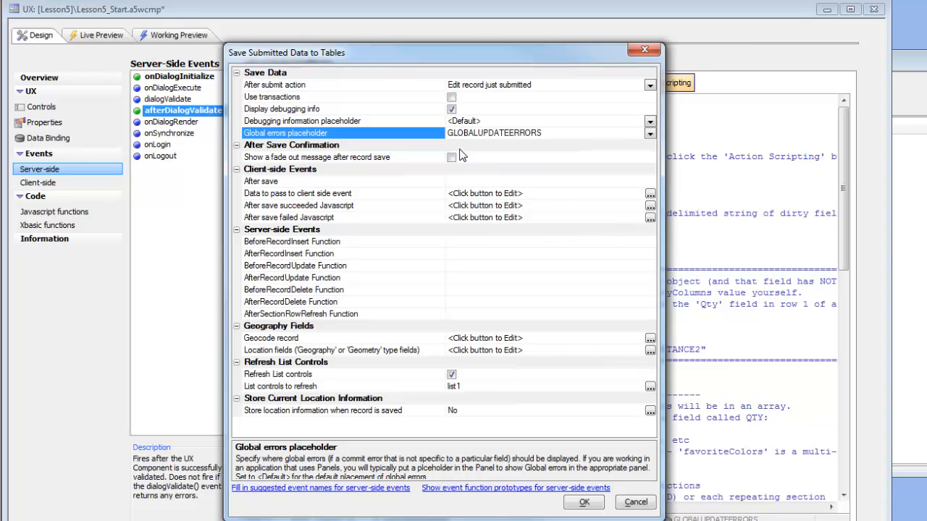
{"action": "left_click", "coordinate": [583, 503]}
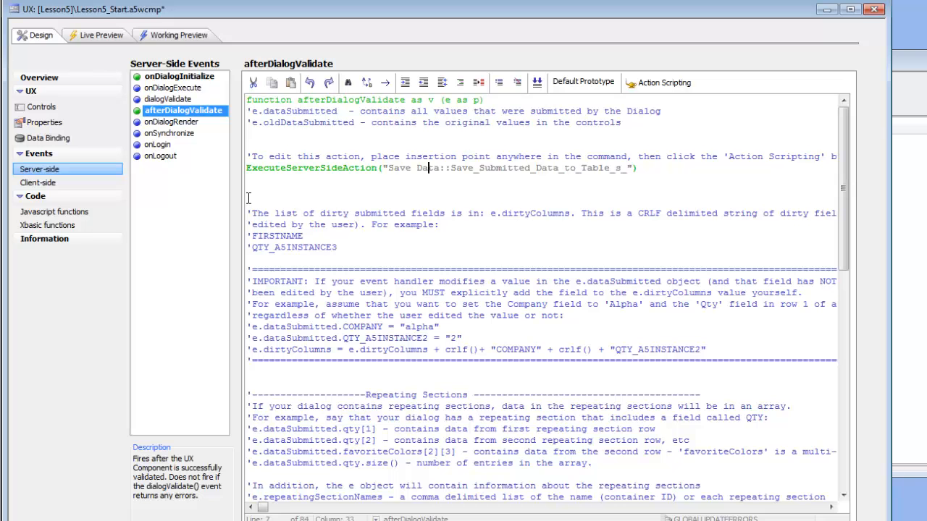
Run the component in the working preview to test the new error placeholder.
{"action": "left_click", "coordinate": [179, 38]}
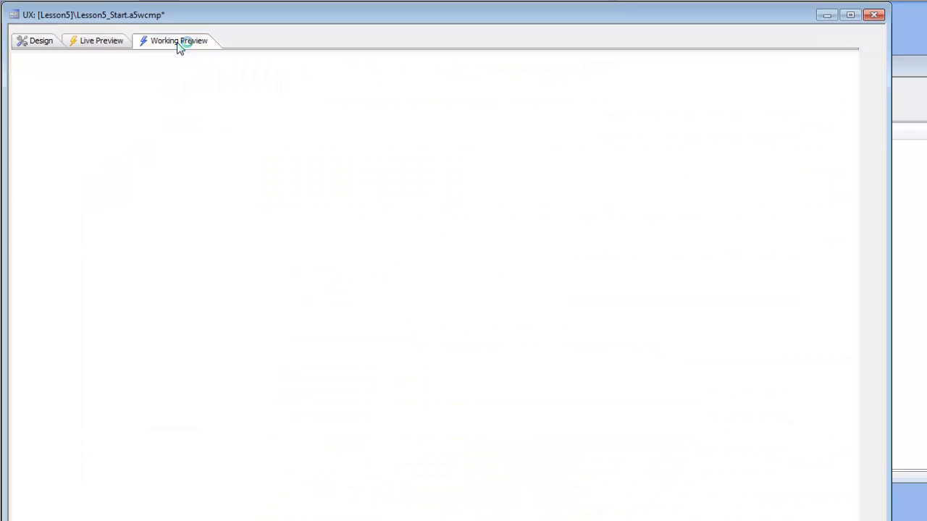